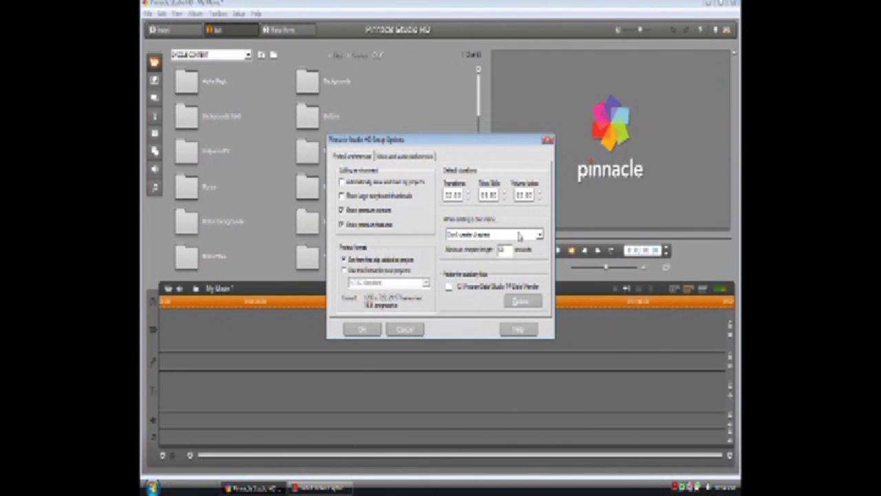
- Show the Video and audio preferences page in Setup Options
{"action": "left_click", "coordinate": [388, 157]}
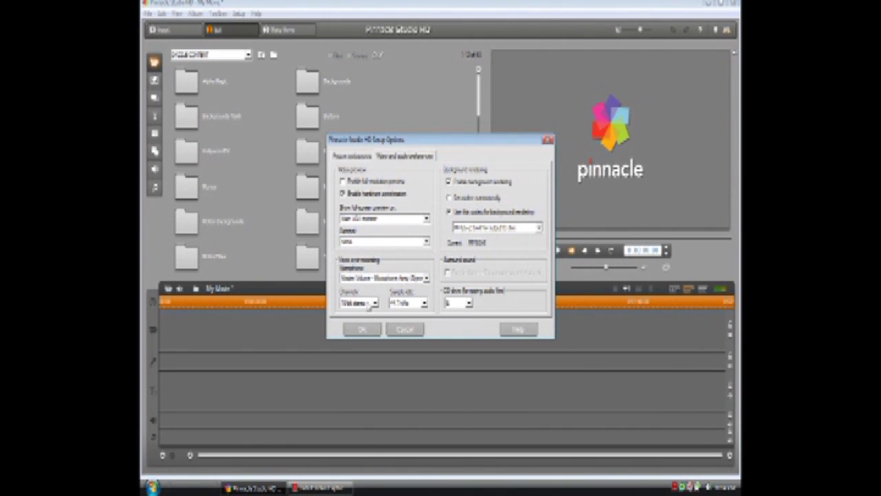
- Set channels to the last option, change the sample rate, choose the second rendering codec, and apply
{"action": "left_click", "coordinate": [369, 304]}
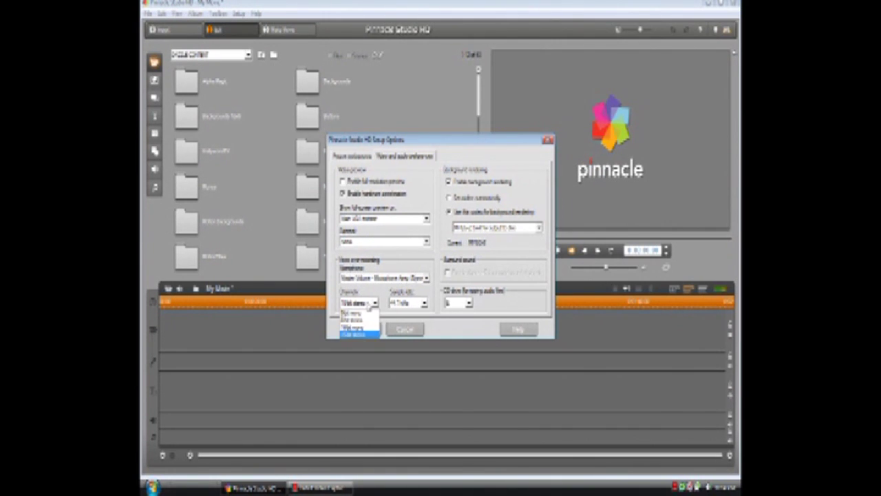
{"action": "left_click", "coordinate": [345, 334]}
{"action": "left_click", "coordinate": [410, 303]}
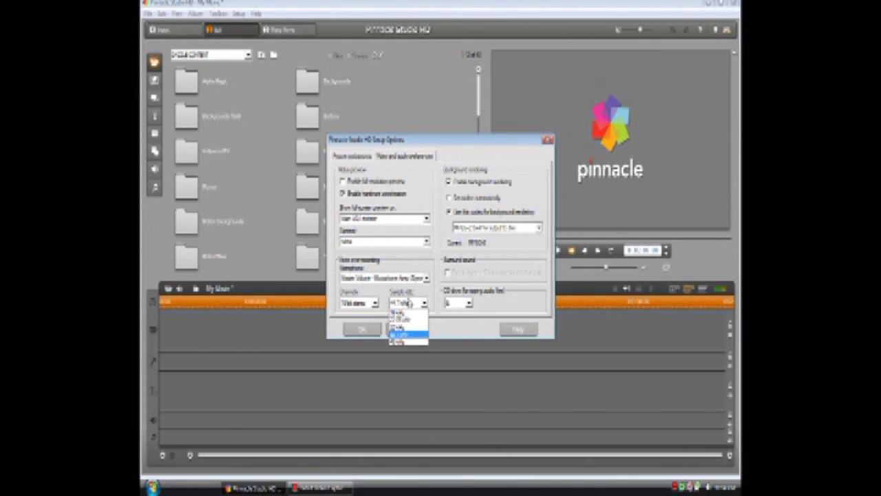
{"action": "left_click", "coordinate": [416, 338]}
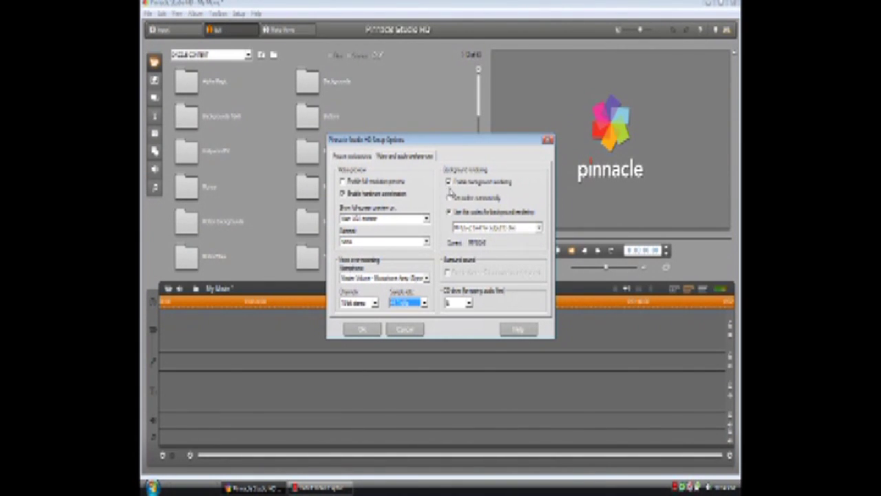
{"action": "left_click", "coordinate": [537, 228]}
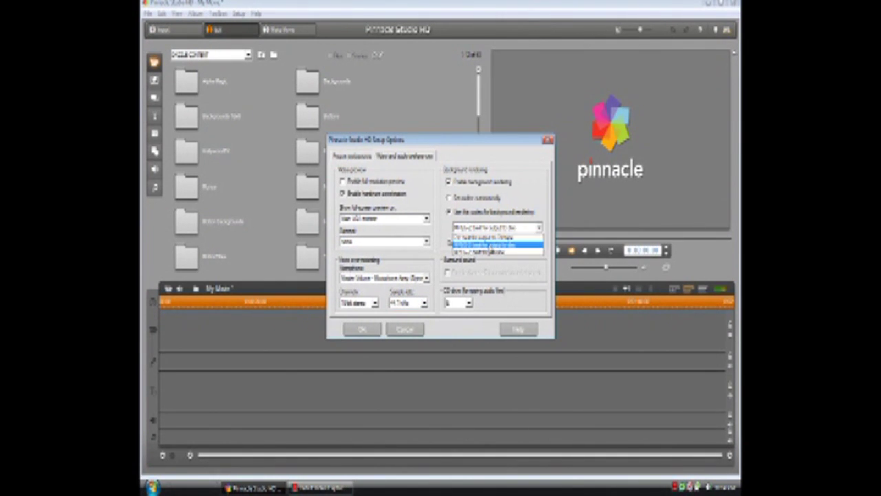
{"action": "left_click", "coordinate": [488, 245]}
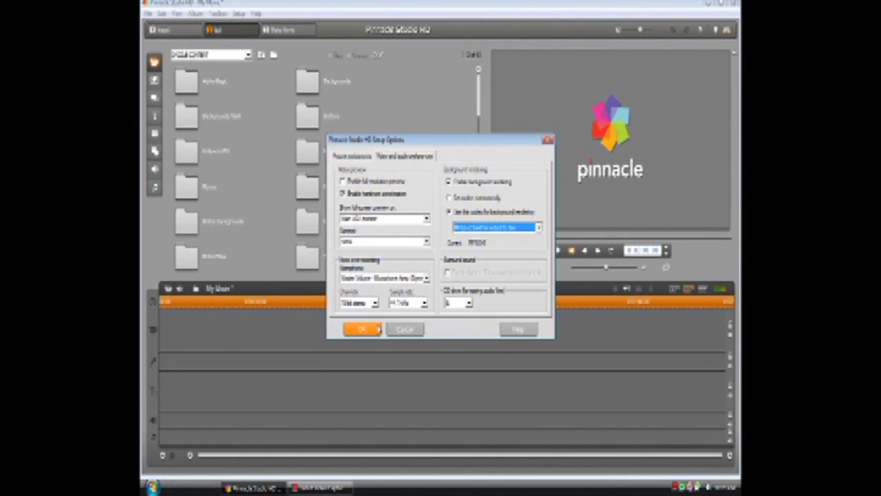
{"action": "left_click", "coordinate": [361, 329]}
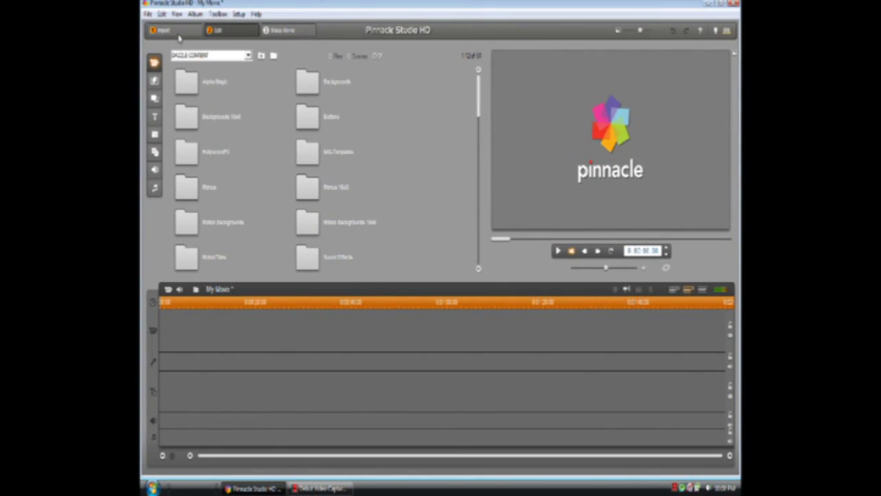
- Switch to the Import workspace
{"action": "left_click", "coordinate": [177, 32]}
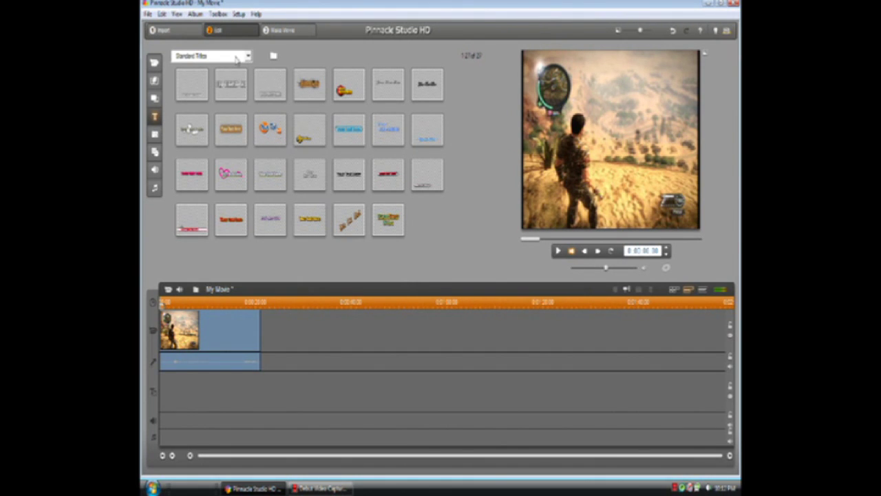
- Place the fiery title from Standard Titles at the very start of the My Movie timeline
{"action": "left_click", "coordinate": [237, 58]}
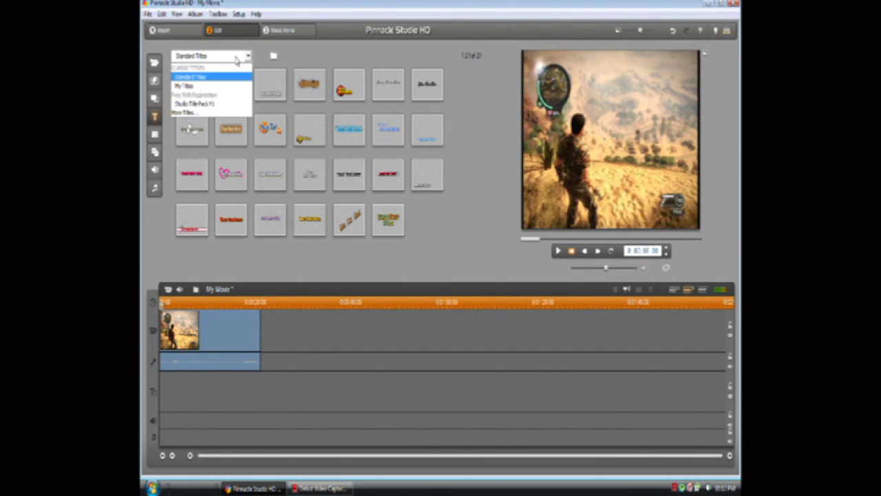
{"action": "left_click", "coordinate": [249, 58]}
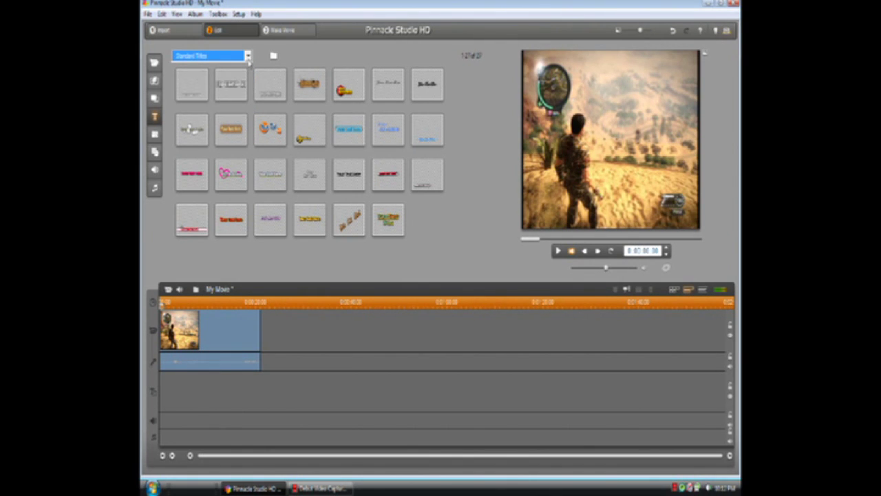
{"action": "left_click", "coordinate": [307, 81]}
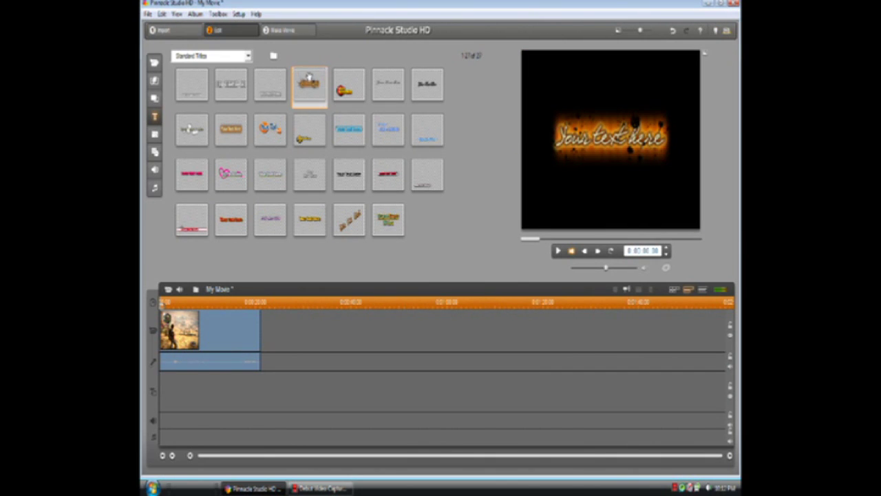
{"action": "left_click_drag", "start_coordinate": [309, 78], "coordinate": [181, 327]}
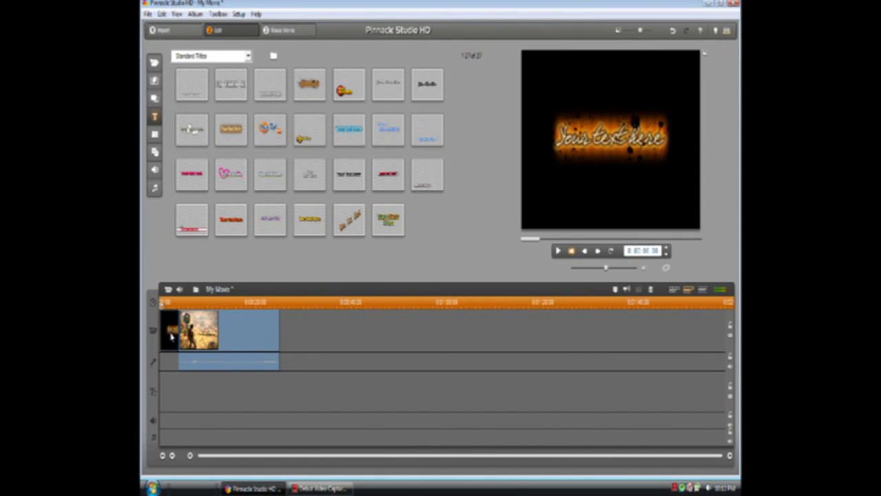
- Change the opening title text to 'Ballin', pick a custom face colour, and save it
{"action": "double_click", "coordinate": [171, 335]}
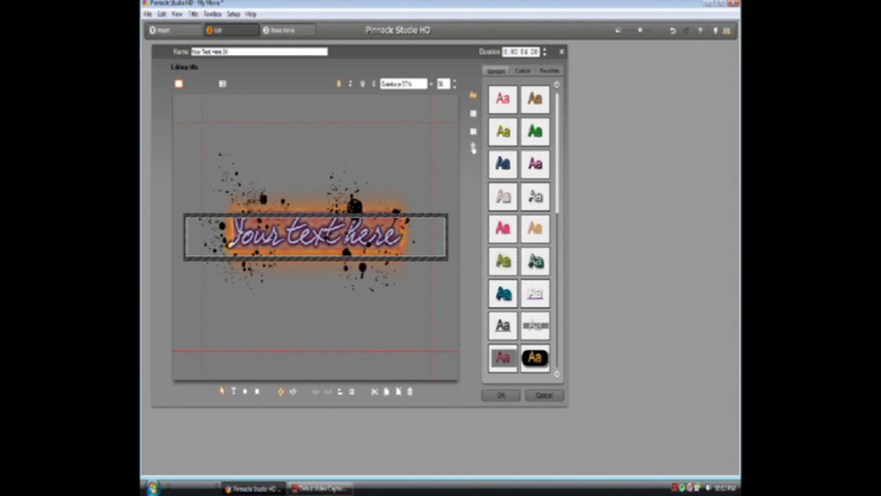
{"action": "type", "text": "Ballin"}
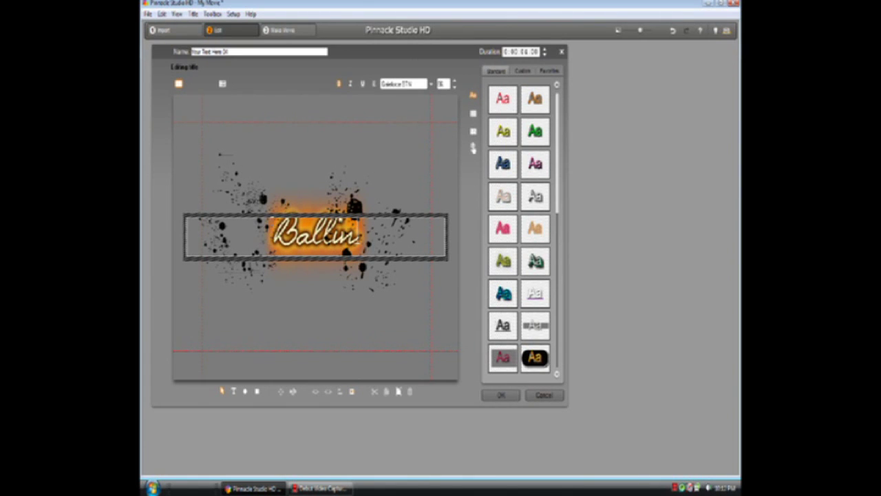
{"action": "key", "text": "shift+Left"}
{"action": "key", "text": "shift+Left"}
{"action": "key", "text": "shift+Left"}
{"action": "key", "text": "shift+Left"}
{"action": "key", "text": "shift+Left"}
{"action": "key", "text": "shift+Left"}
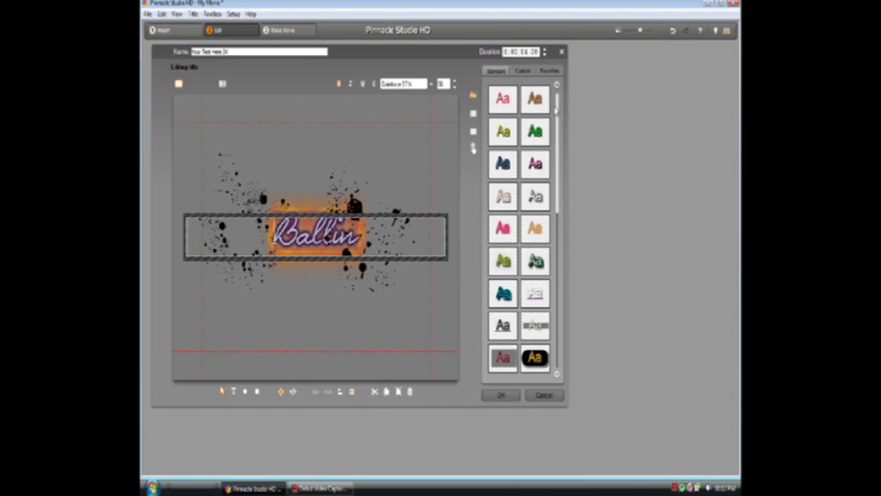
{"action": "mouse_move", "coordinate": [557, 110]}
{"action": "left_mouse_down"}
{"action": "mouse_move", "coordinate": [566, 252]}
{"action": "mouse_move", "coordinate": [564, 98]}
{"action": "left_mouse_up"}
{"action": "left_click", "coordinate": [522, 70]}
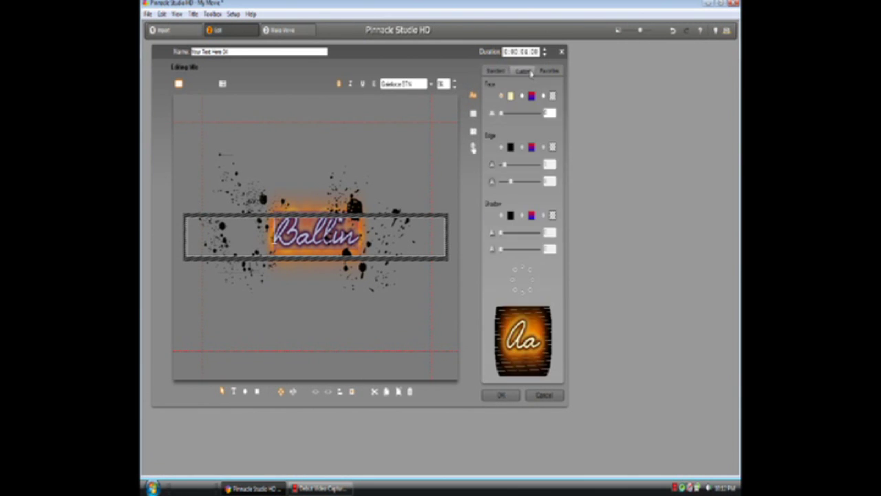
{"action": "left_click", "coordinate": [510, 97]}
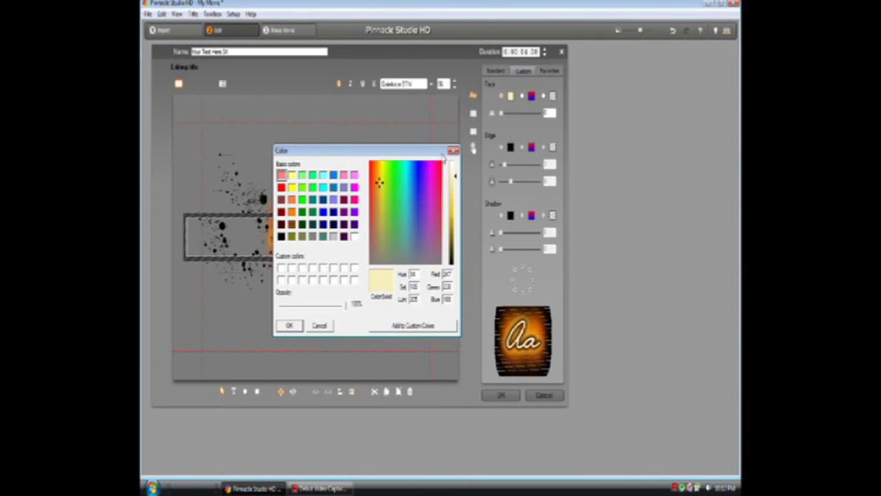
{"action": "left_click", "coordinate": [448, 150]}
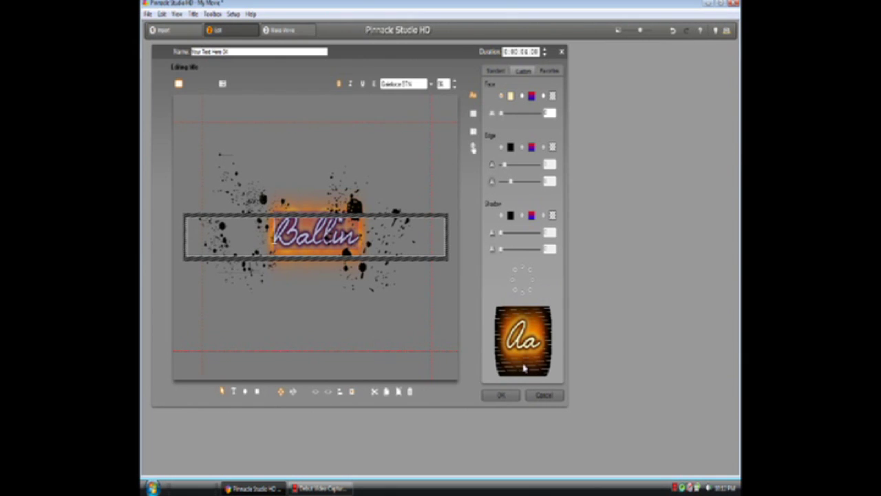
{"action": "left_click", "coordinate": [501, 395]}
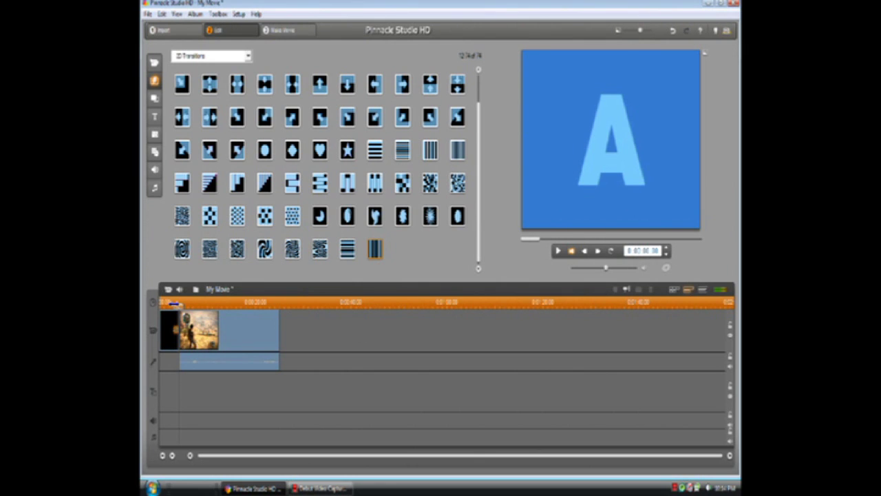
- Play back the Ballin title, then drop a mosaic-style 2D transition onto the gameplay clip's start
{"action": "left_click", "coordinate": [176, 305]}
{"action": "left_click", "coordinate": [182, 321]}
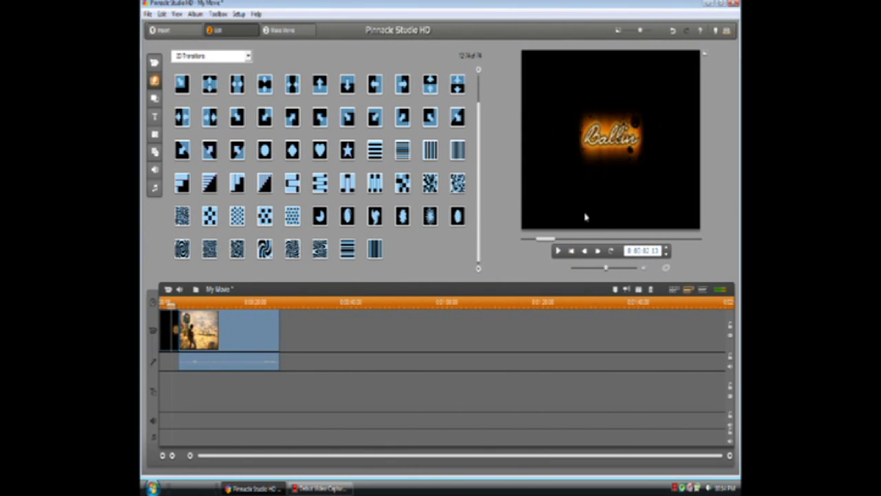
{"action": "left_click", "coordinate": [558, 251]}
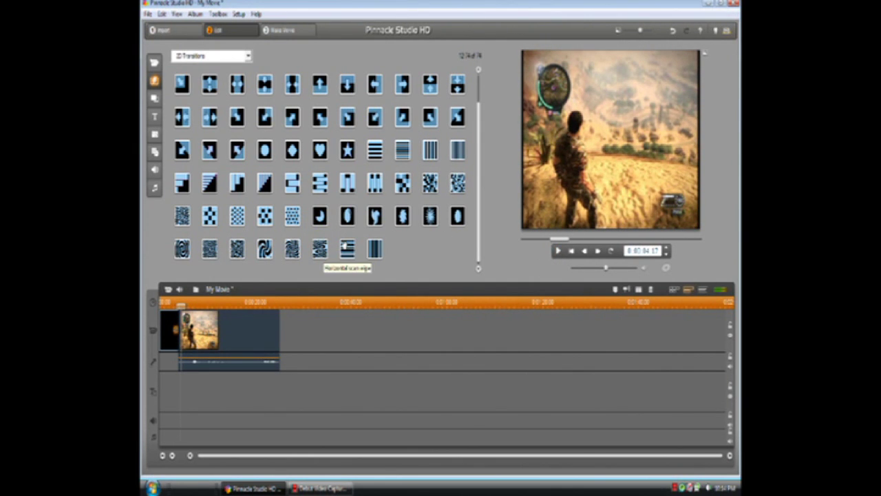
{"action": "left_click", "coordinate": [457, 183]}
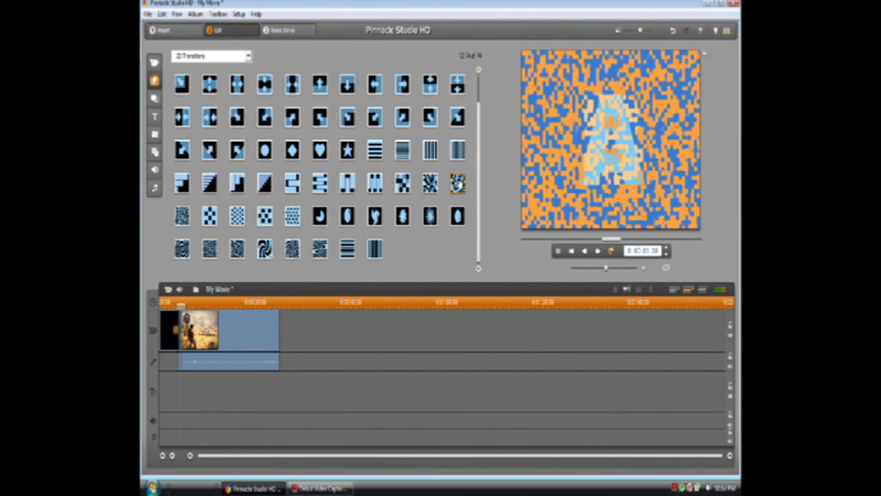
{"action": "left_click_drag", "start_coordinate": [459, 187], "coordinate": [181, 345]}
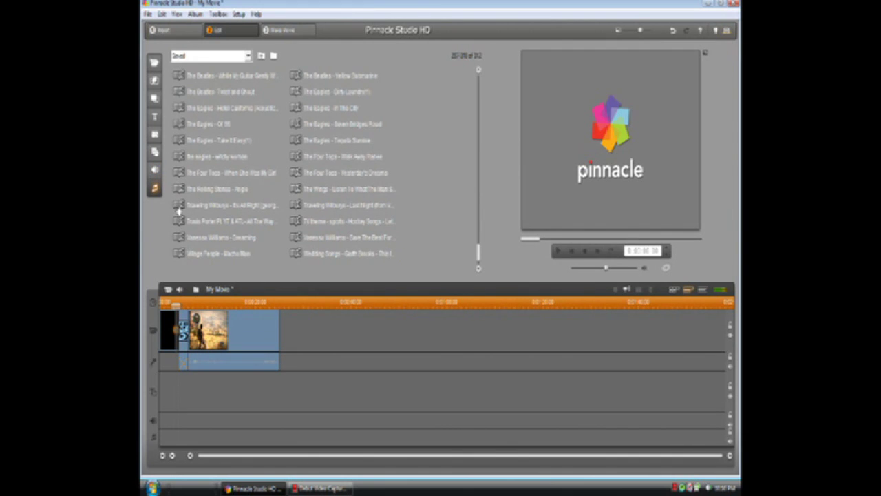
- Browse the sound effect categories, previewing a Background sound, then show the Cartoons effects
{"action": "left_click", "coordinate": [154, 169]}
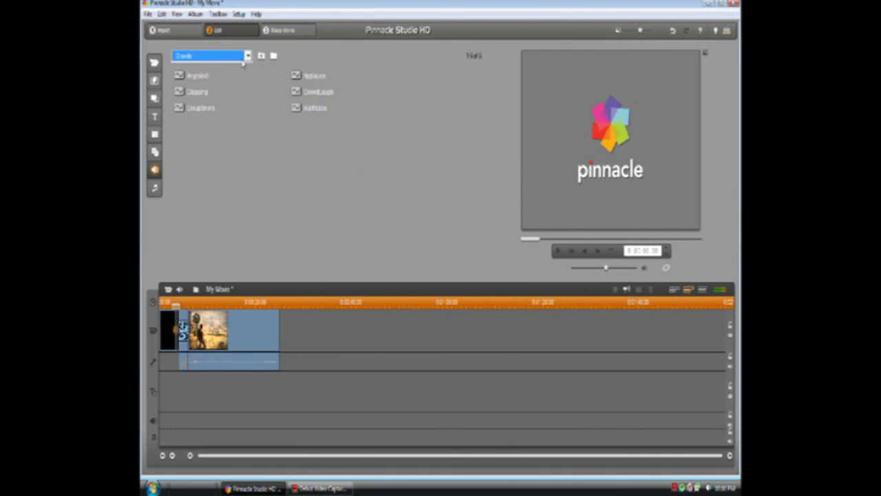
{"action": "left_click", "coordinate": [244, 59]}
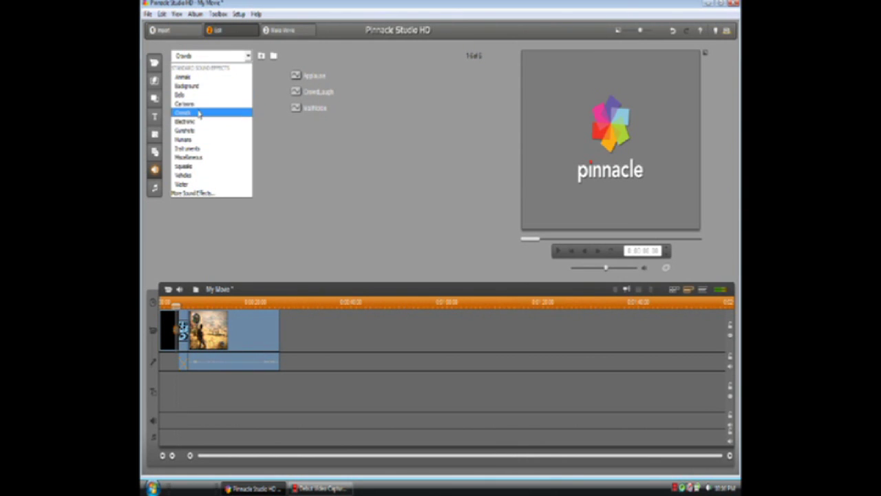
{"action": "left_click", "coordinate": [193, 86]}
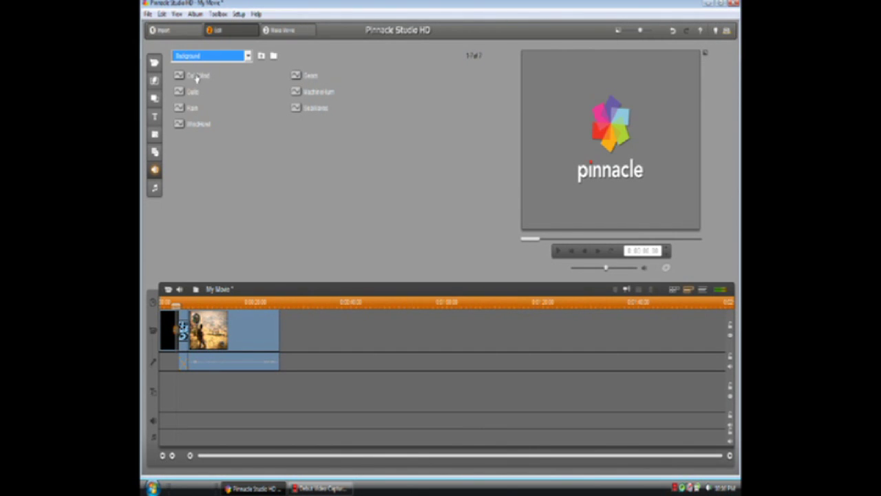
{"action": "left_click", "coordinate": [197, 76]}
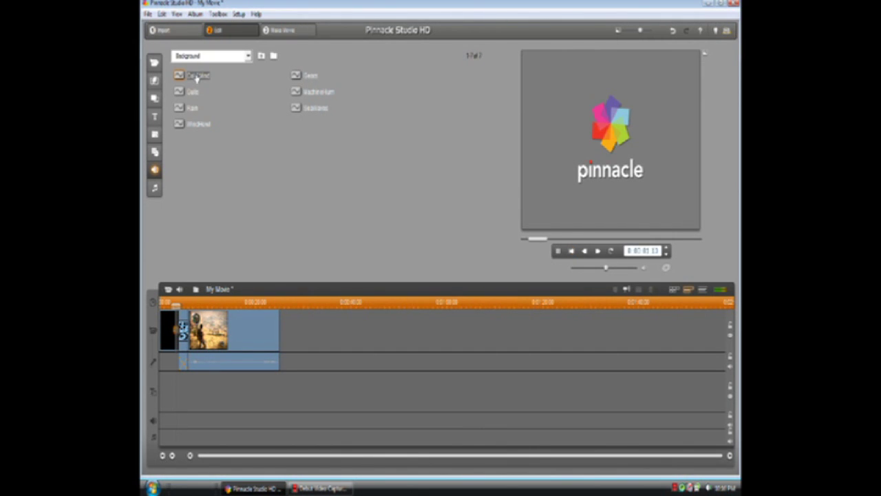
{"action": "left_click", "coordinate": [209, 58]}
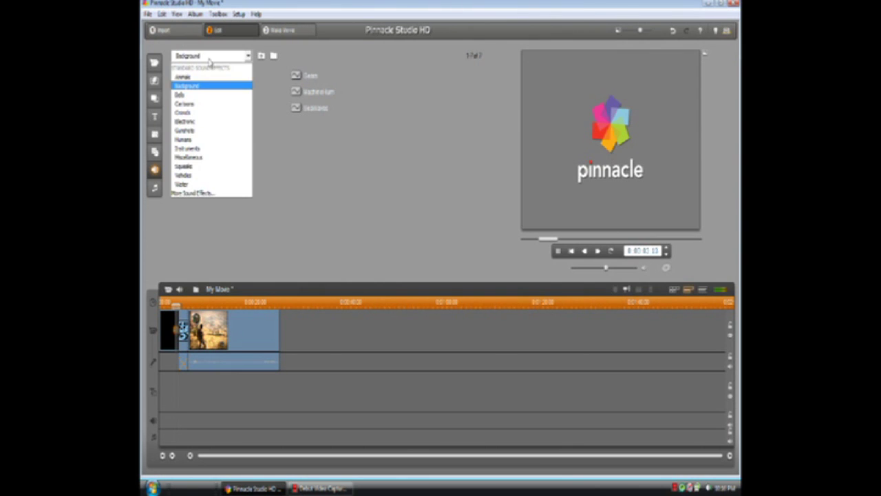
{"action": "left_click", "coordinate": [199, 104]}
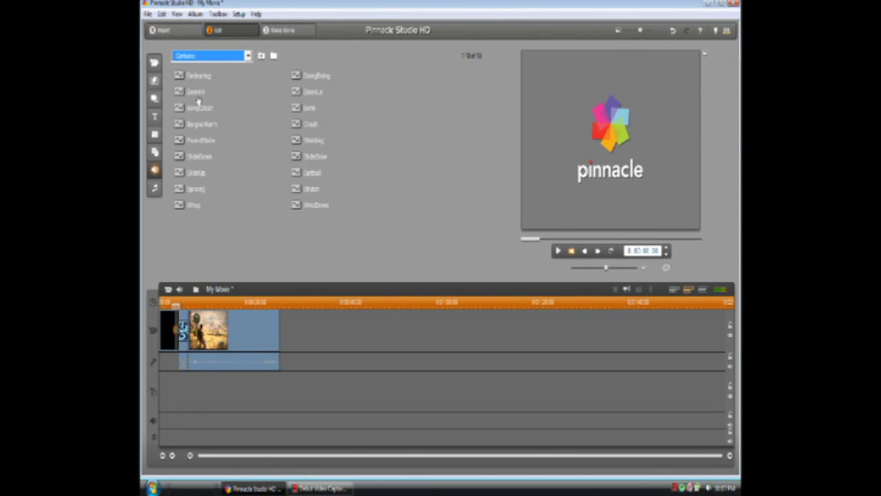
- Add the PowerBlaster cartoon effect to the bottom audio track and go to Make Movie
{"action": "left_click", "coordinate": [295, 172]}
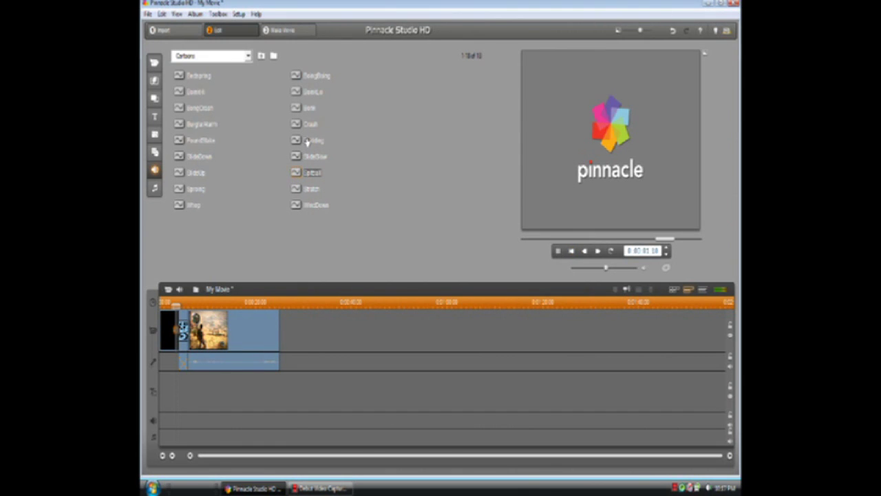
{"action": "left_click", "coordinate": [307, 141]}
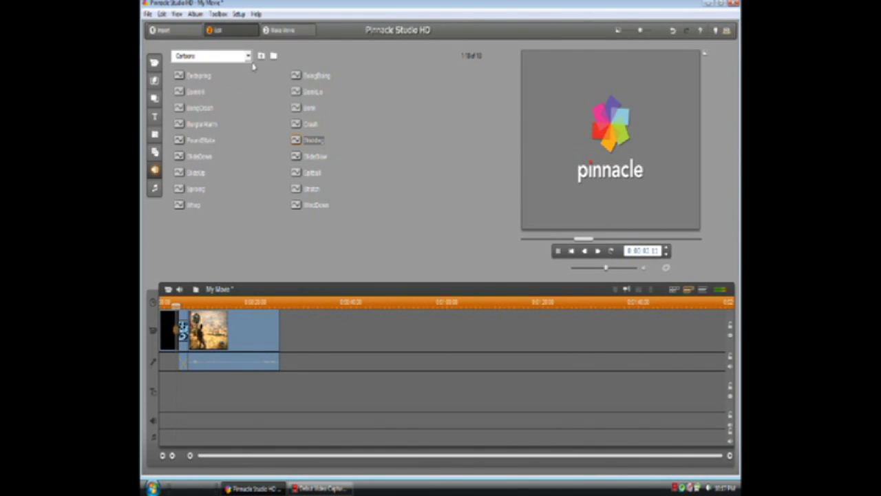
{"action": "left_click", "coordinate": [205, 142]}
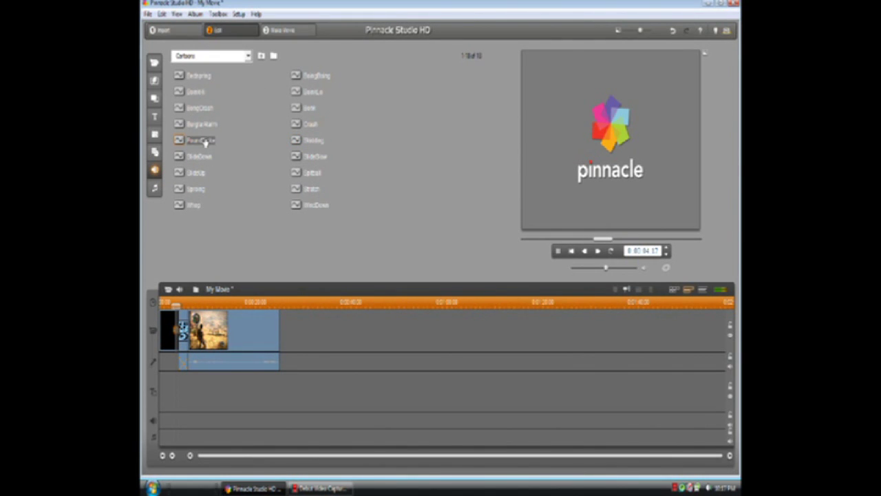
{"action": "mouse_move", "coordinate": [204, 141]}
{"action": "left_mouse_down"}
{"action": "mouse_move", "coordinate": [213, 266]}
{"action": "mouse_move", "coordinate": [194, 407]}
{"action": "mouse_move", "coordinate": [180, 438]}
{"action": "mouse_move", "coordinate": [158, 438]}
{"action": "mouse_move", "coordinate": [166, 435]}
{"action": "left_mouse_up"}
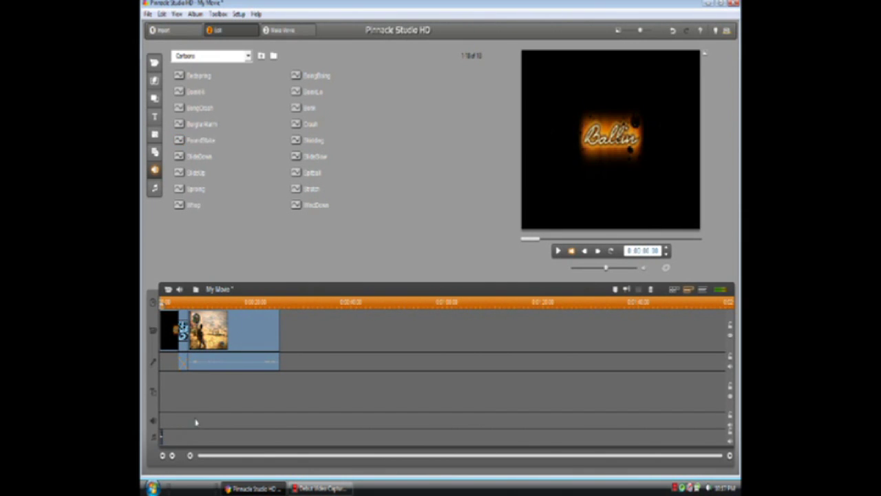
{"action": "key", "text": "alt+3"}
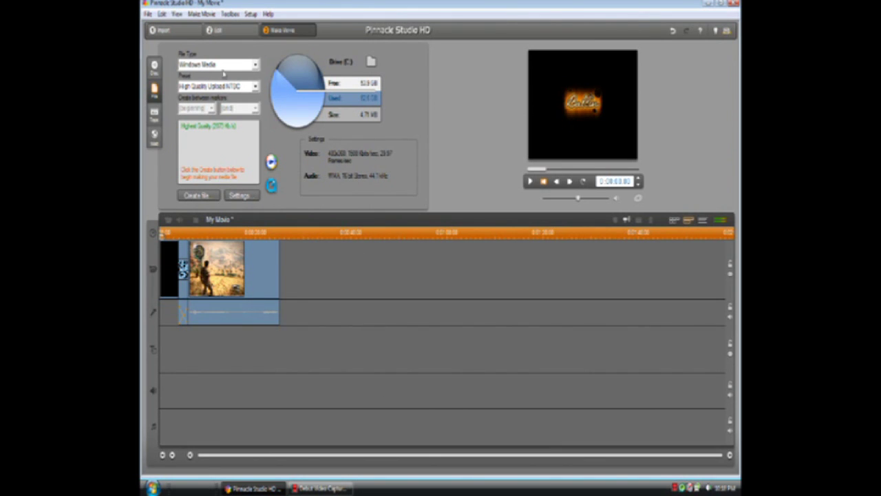
- Create a Windows Media movie file with the High Quality Upload NTSC preset, saved in Videos
{"action": "left_click", "coordinate": [232, 66]}
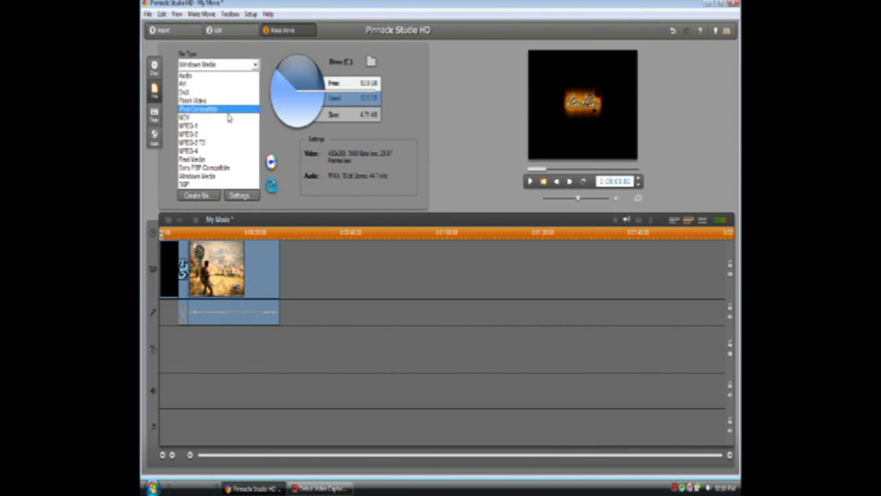
{"action": "left_click", "coordinate": [217, 176]}
{"action": "left_click", "coordinate": [210, 86]}
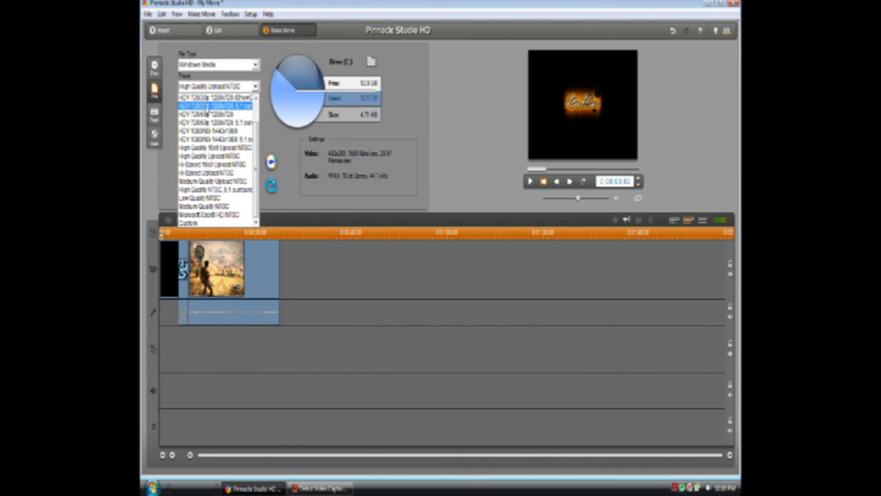
{"action": "left_click", "coordinate": [211, 157]}
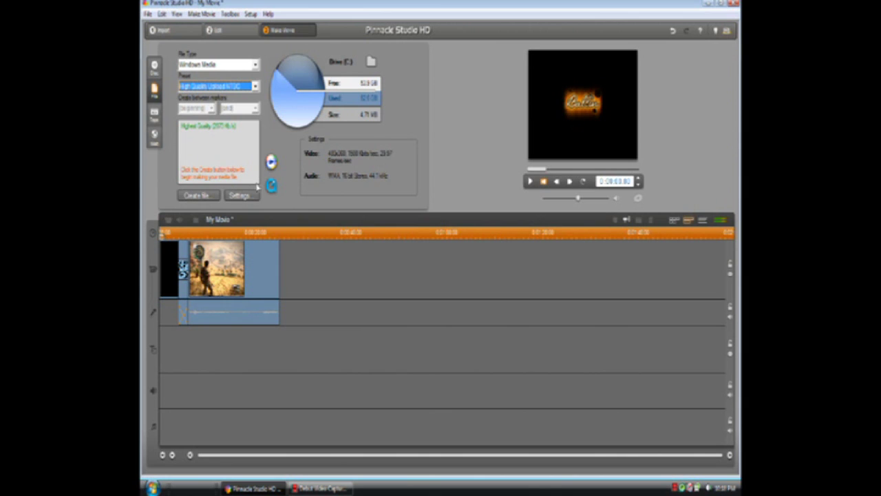
{"action": "left_click", "coordinate": [217, 197]}
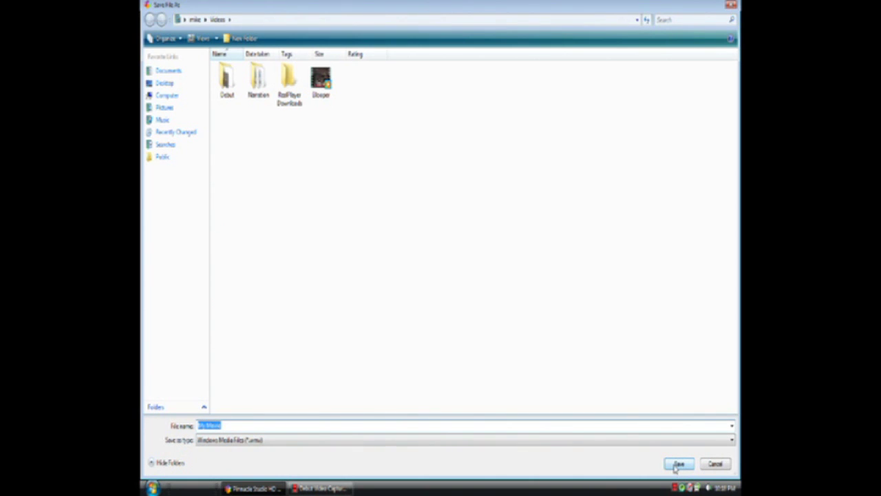
{"action": "left_click", "coordinate": [678, 465]}
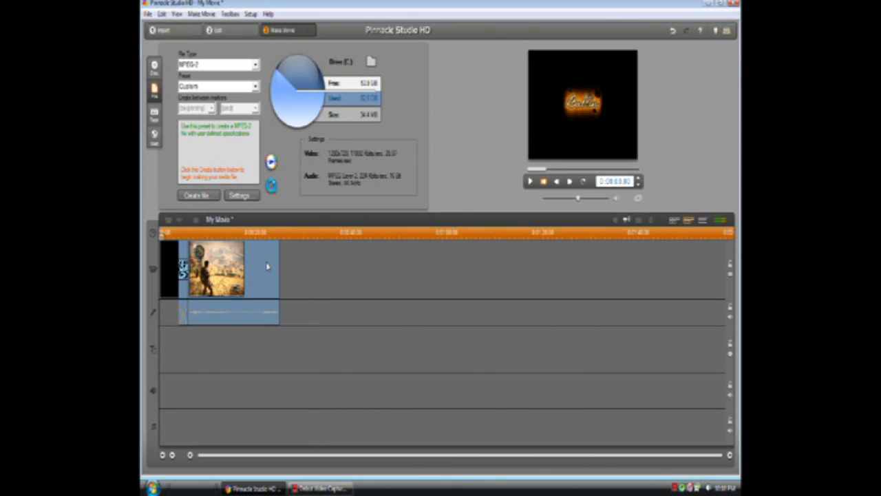
- Choose the MPEG-2 file type and Custom preset, then open the Make File settings
{"action": "left_click", "coordinate": [246, 65]}
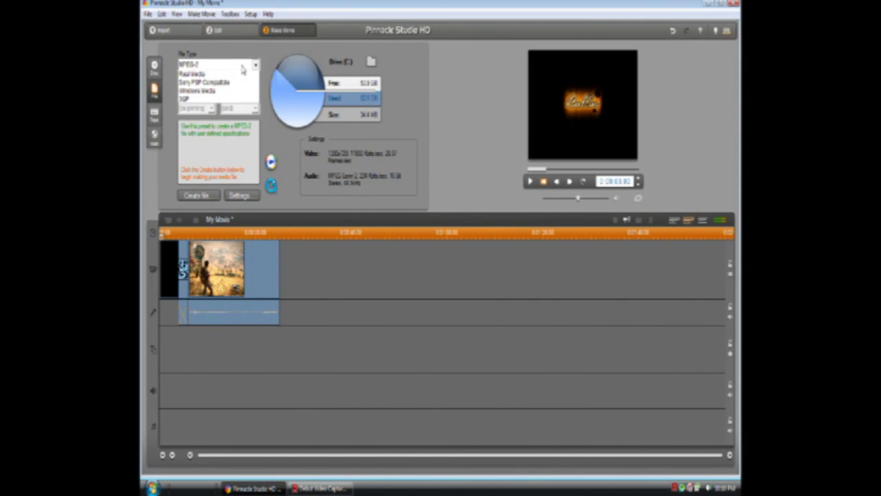
{"action": "left_click", "coordinate": [219, 137]}
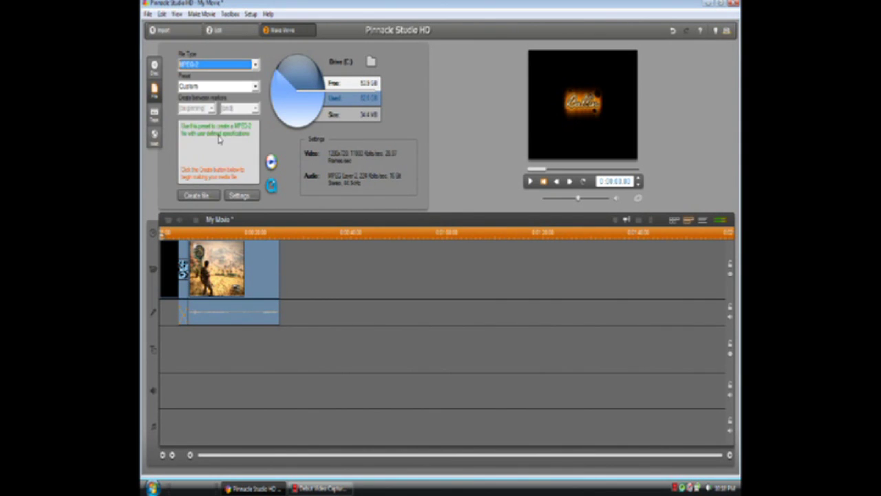
{"action": "left_click", "coordinate": [215, 88]}
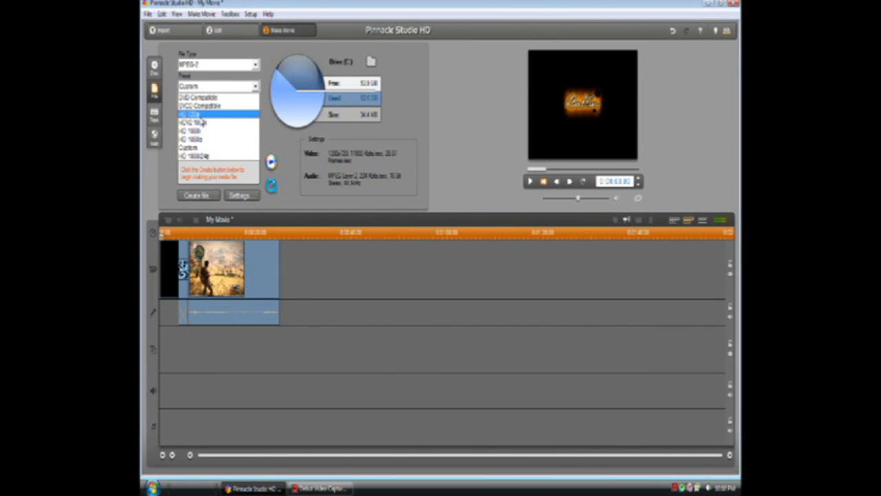
{"action": "left_click", "coordinate": [200, 148]}
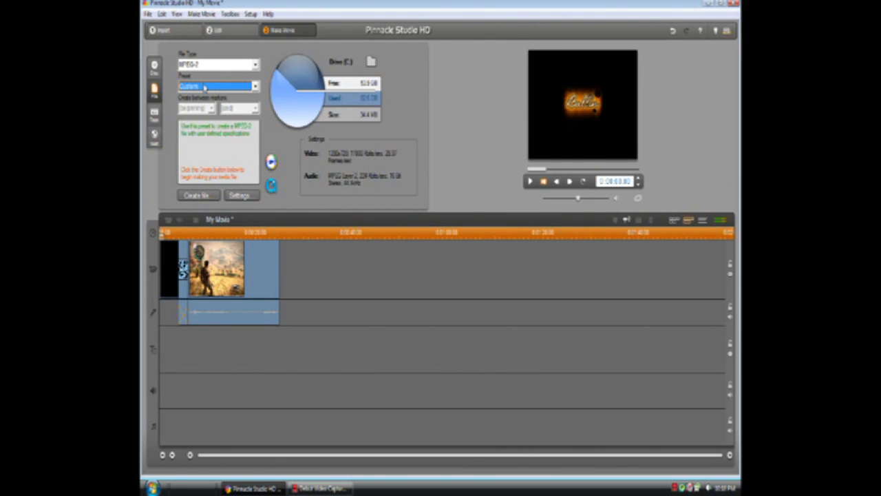
{"action": "left_click", "coordinate": [252, 195]}
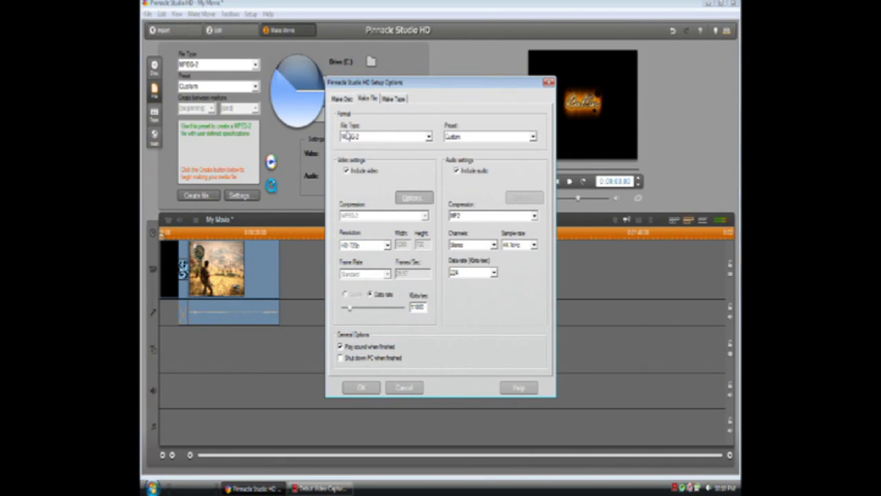